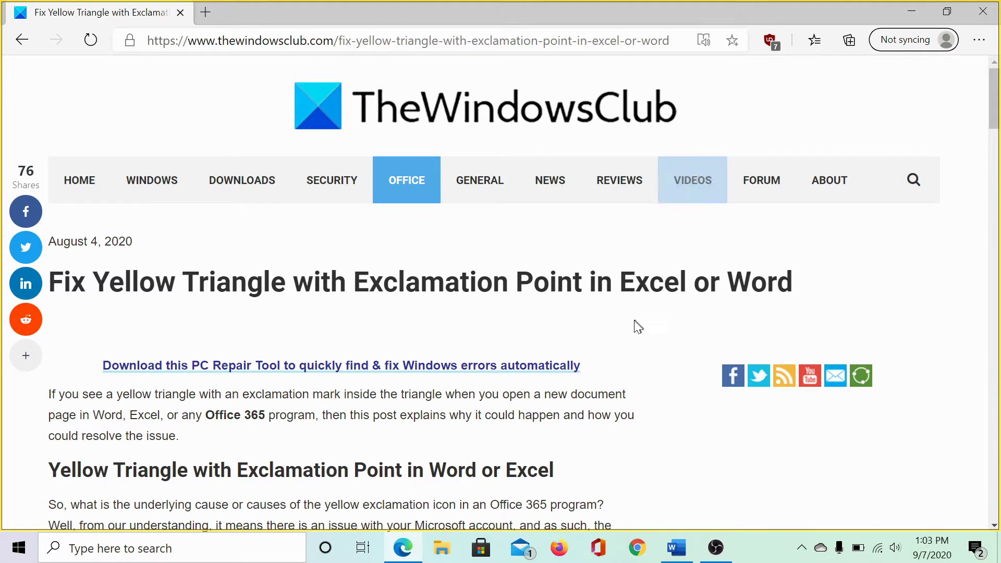
scroll(636, 329, down, 1)
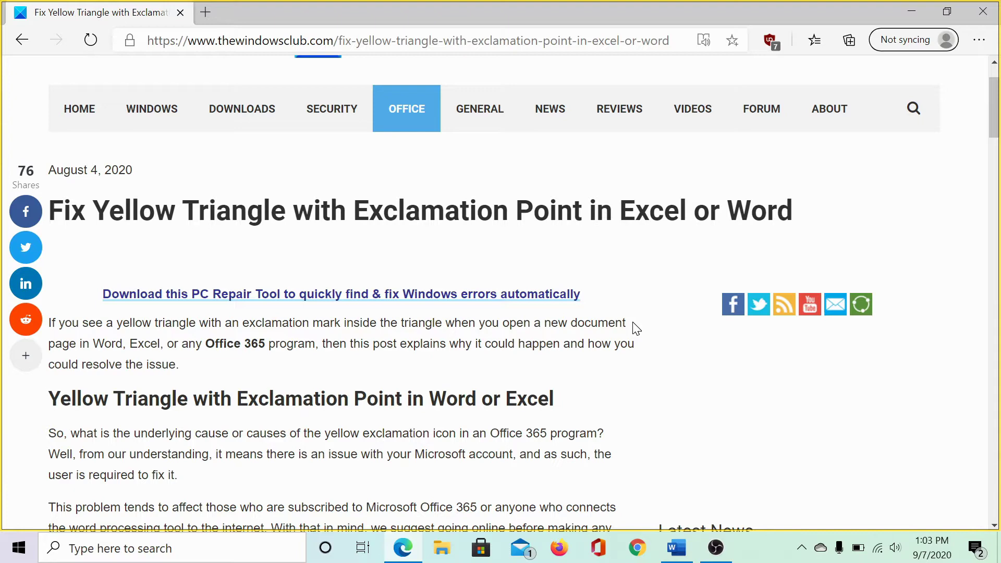
scroll(569, 418, down, 3)
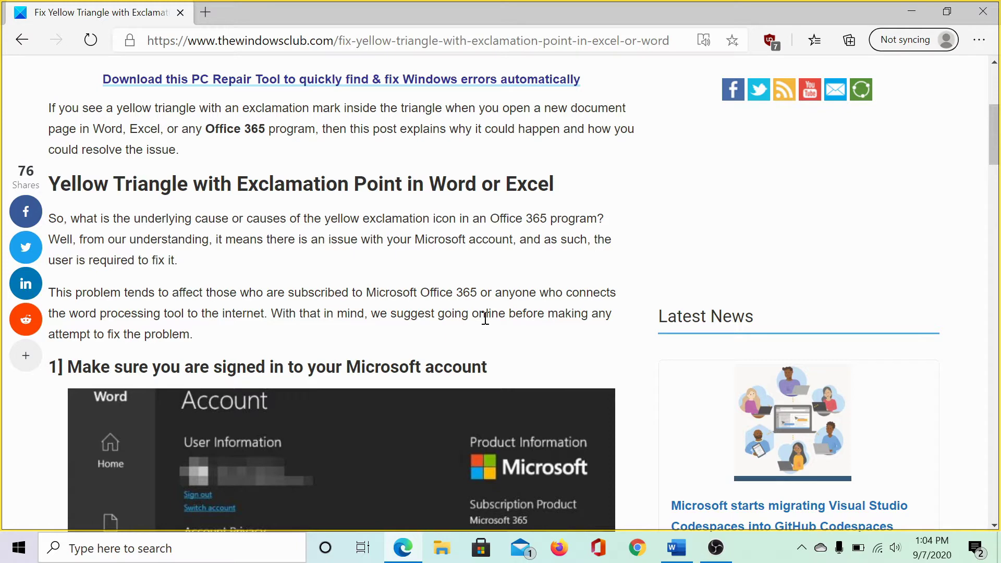
scroll(470, 340, down, 2)
scroll(469, 340, down, 1)
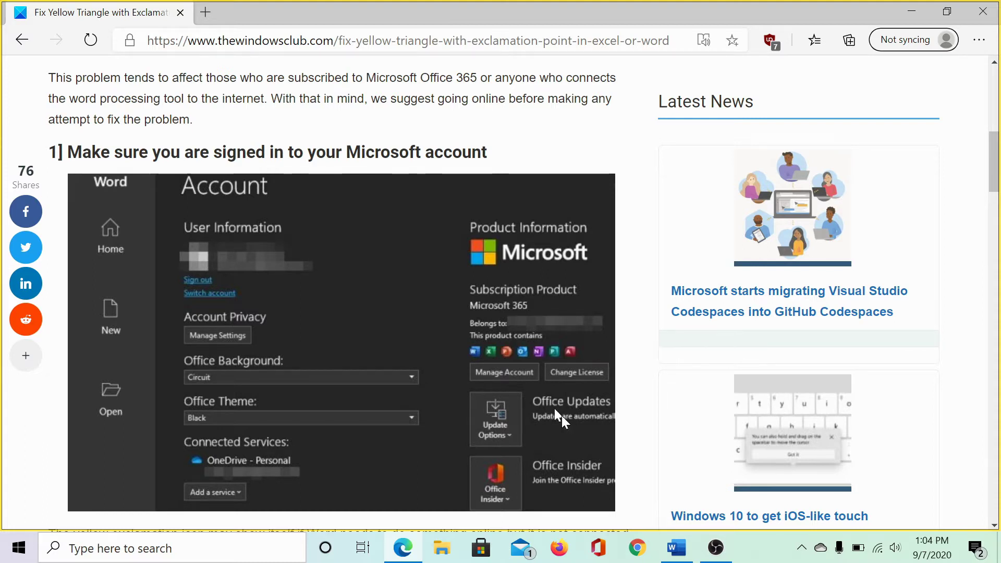
- Leave the TheWindowsClub sign-in section in Edge and switch over to Word
click(674, 551)
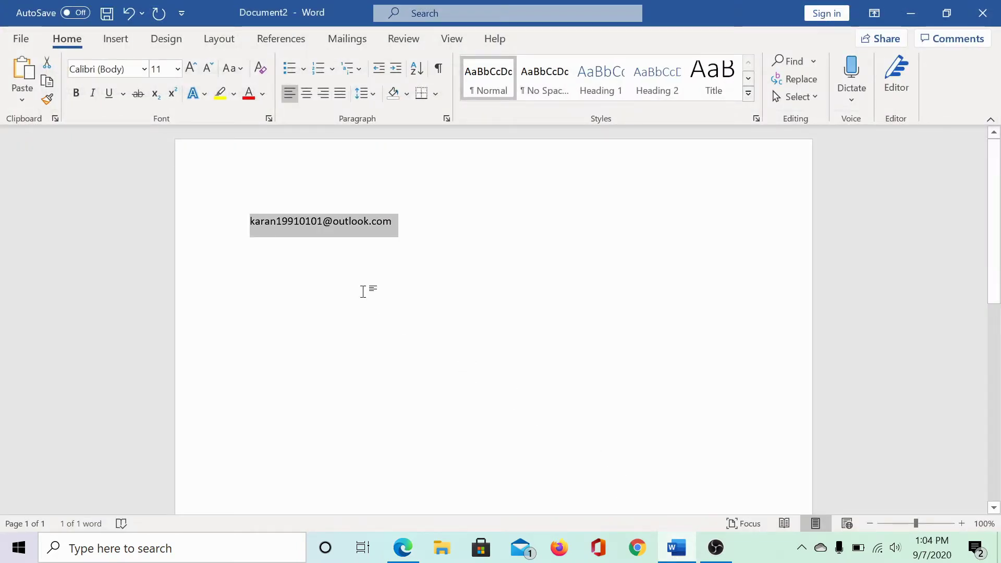
- Open the Account page from Word's File menu
click(21, 42)
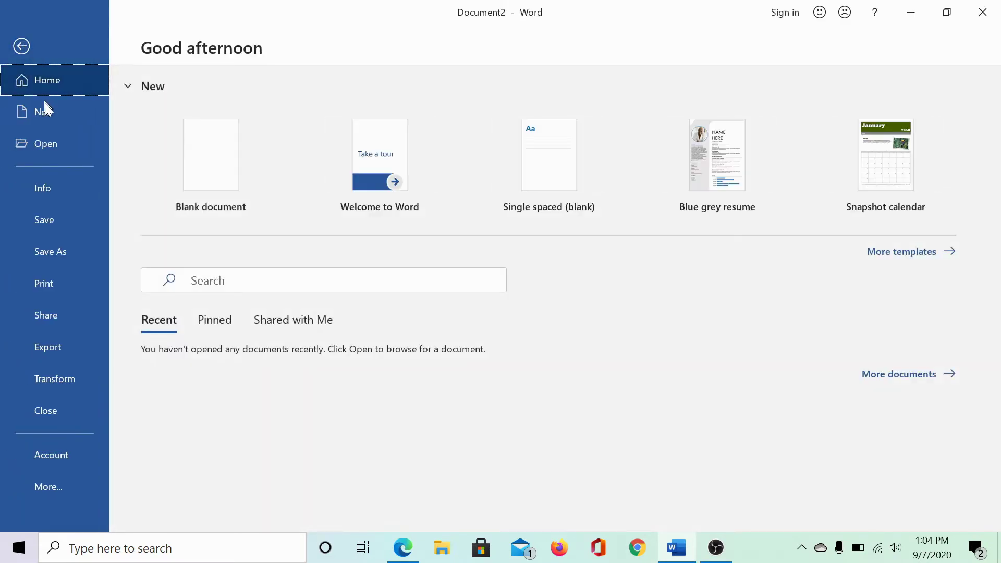
click(58, 456)
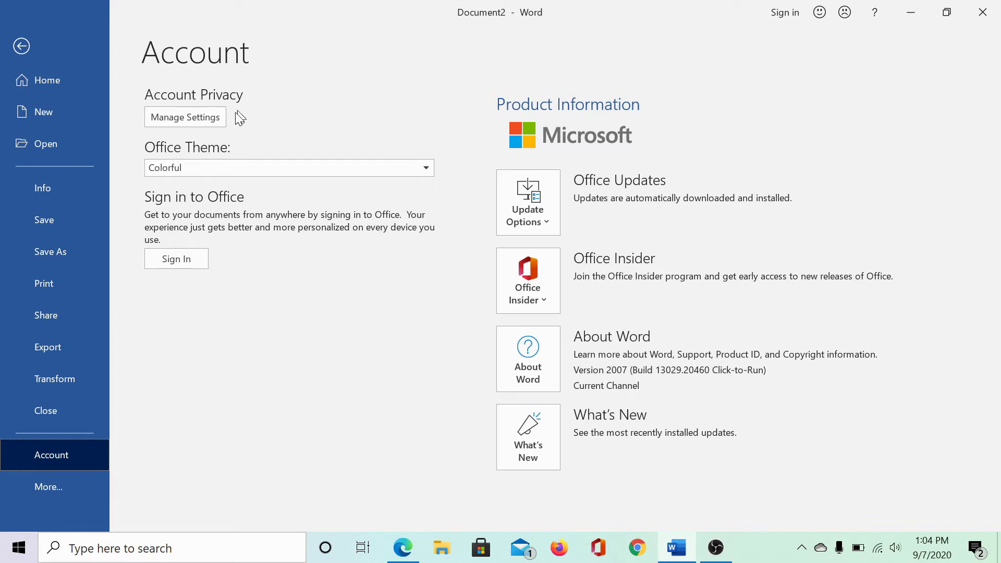
- Sign in with the Microsoft account email and password, then return to the document and the article
click(174, 262)
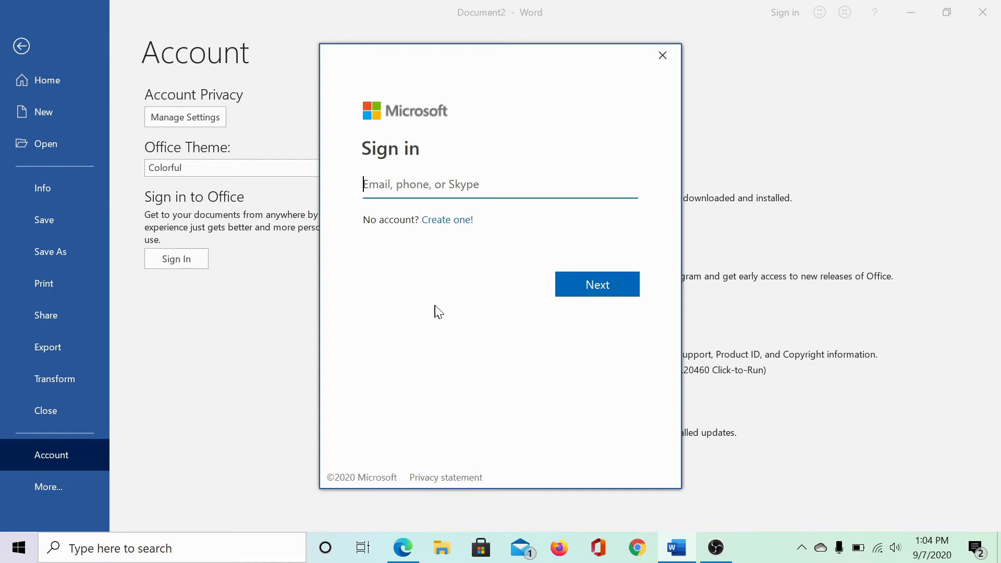
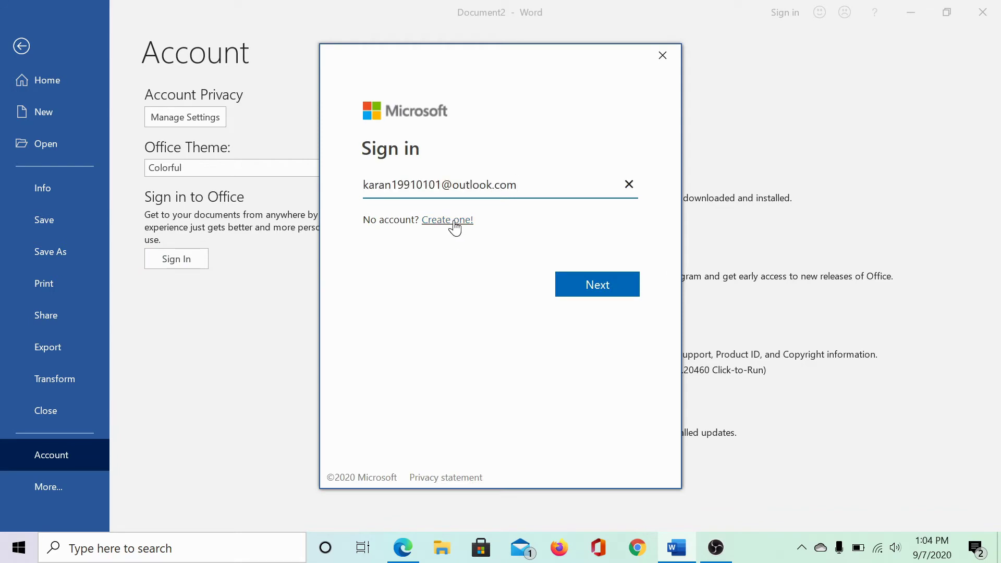
click(598, 286)
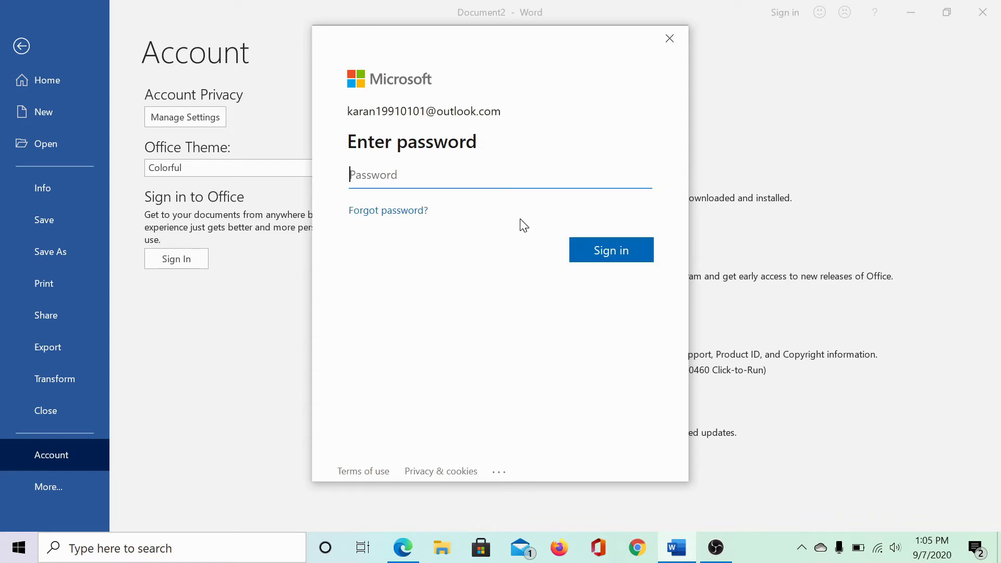
text(•••)
text(•••••)
click(617, 251)
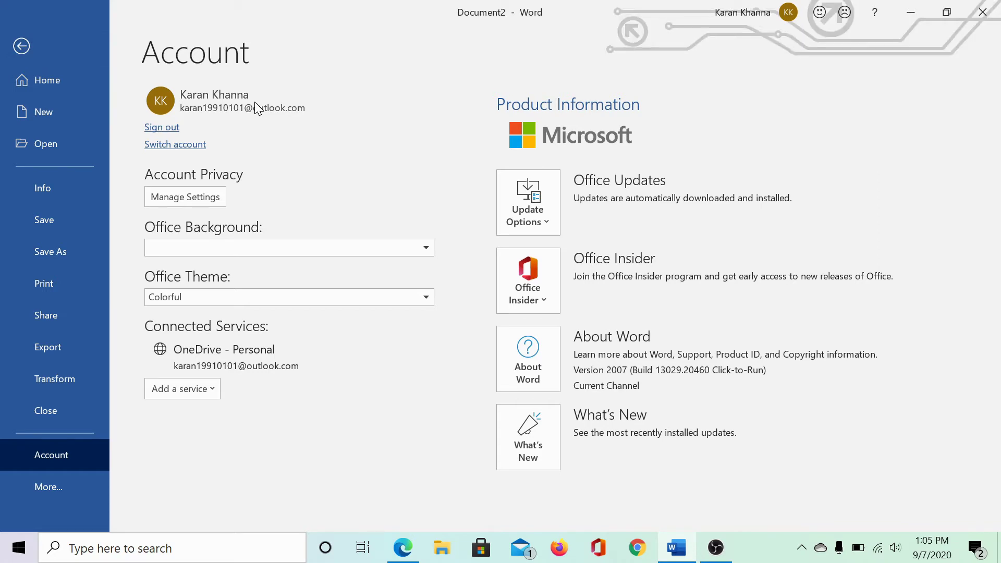
click(22, 47)
click(403, 548)
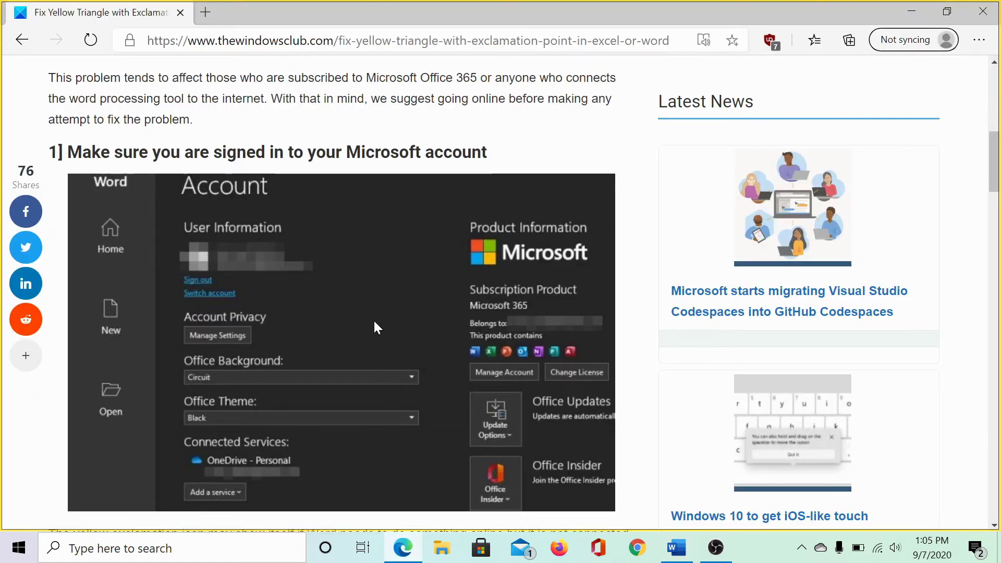
scroll(373, 328, down, 2)
scroll(376, 322, down, 3)
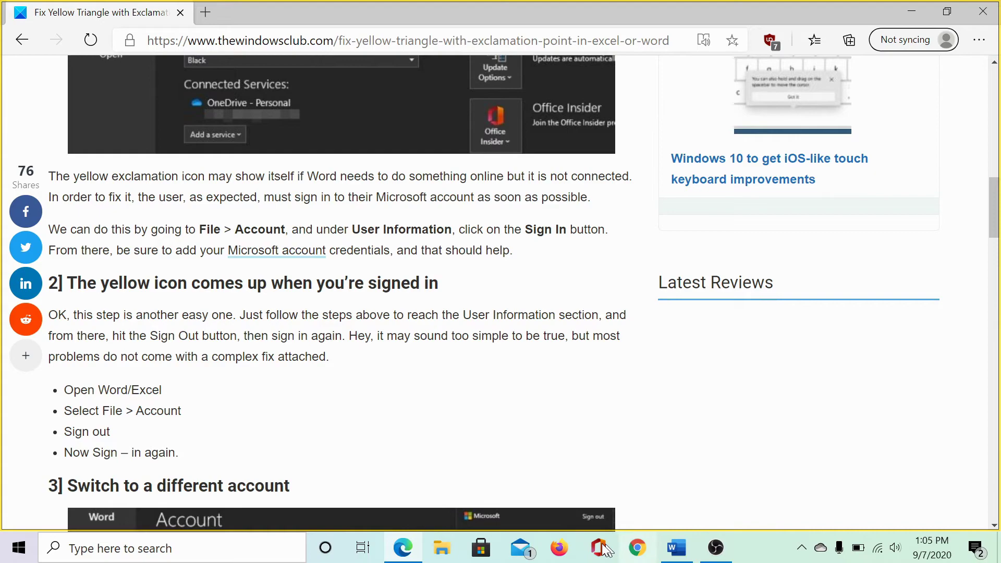
- Bring Word back to the front and reopen File > Account
click(403, 548)
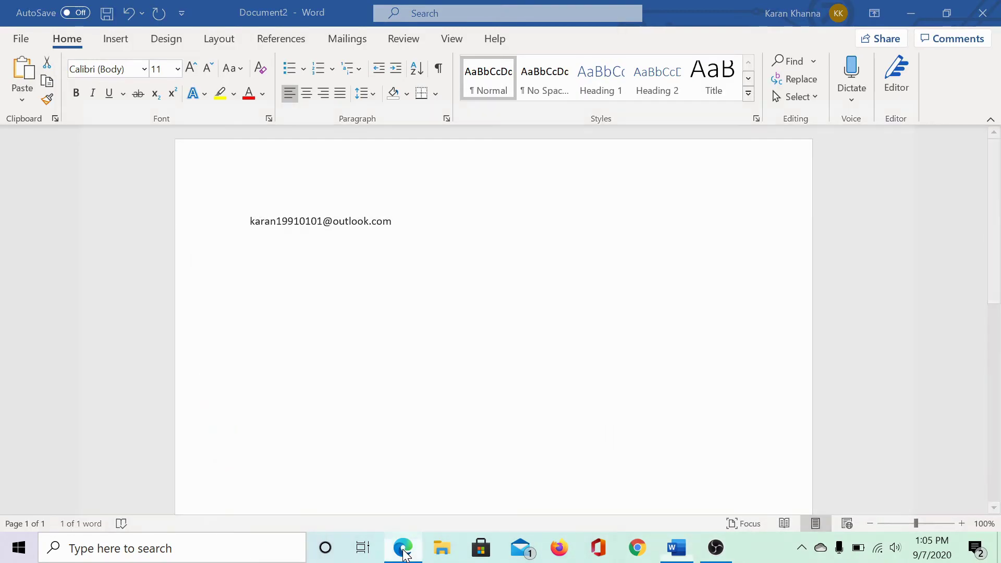
click(403, 550)
click(21, 37)
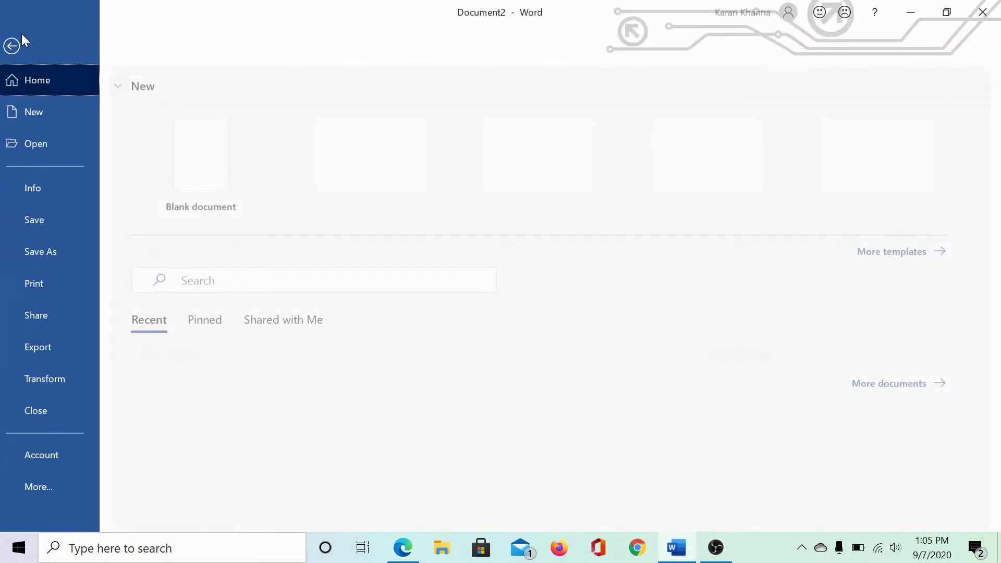
click(37, 456)
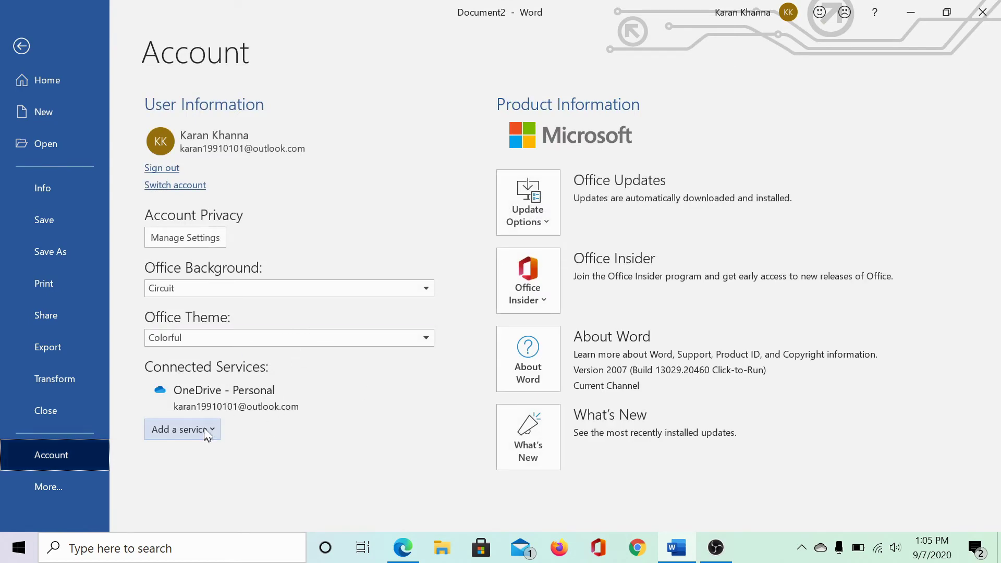
- Start Sign out but cancel it, then view the Switch account options
click(160, 169)
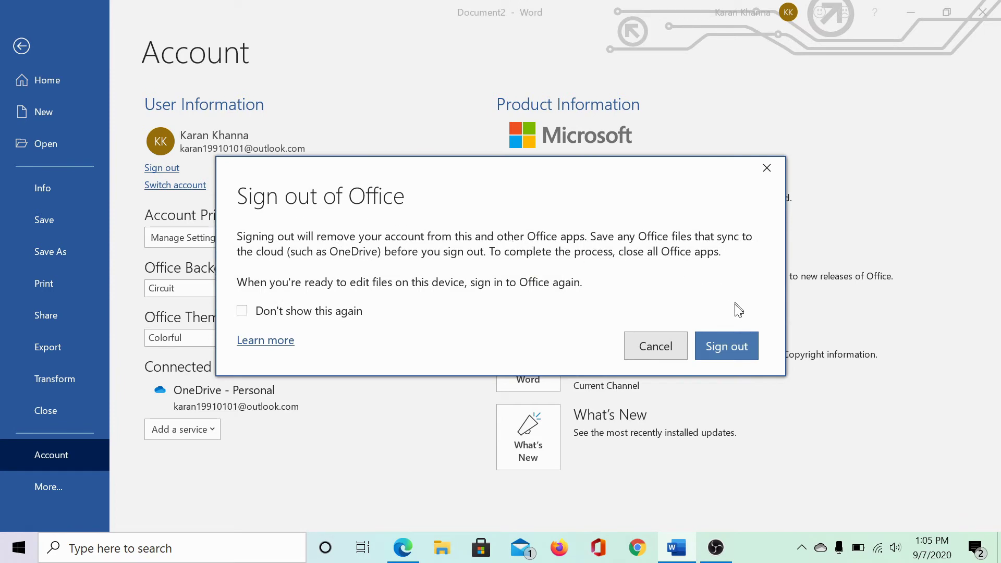
click(768, 168)
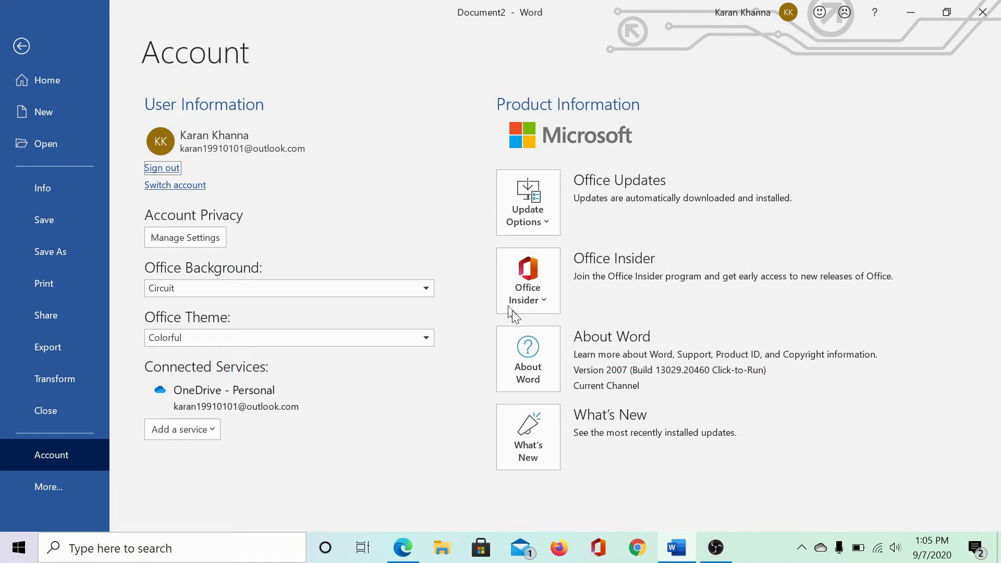
click(194, 186)
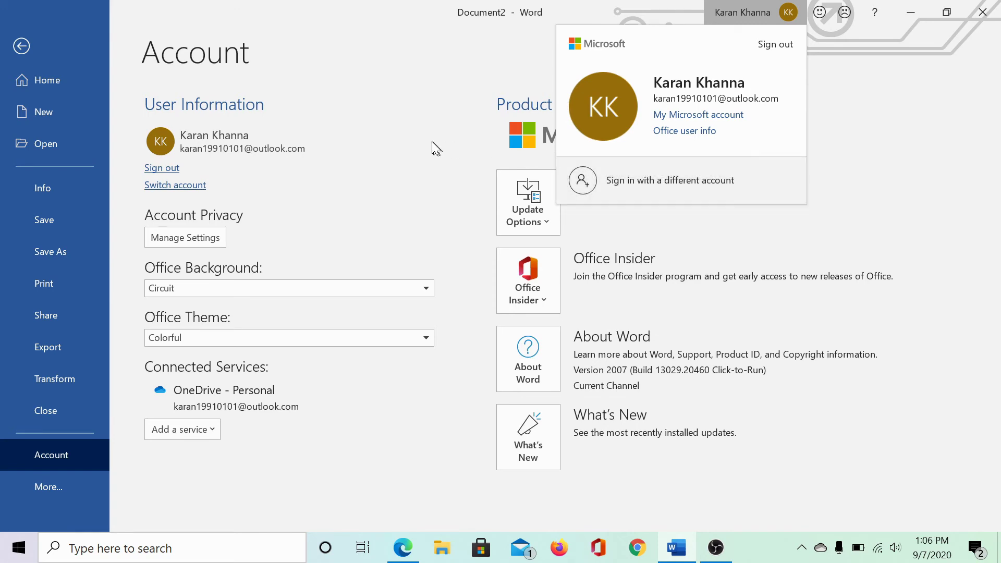
- Return to the Edge article and follow its Microsoft Support and Recovery Assistant link
click(403, 548)
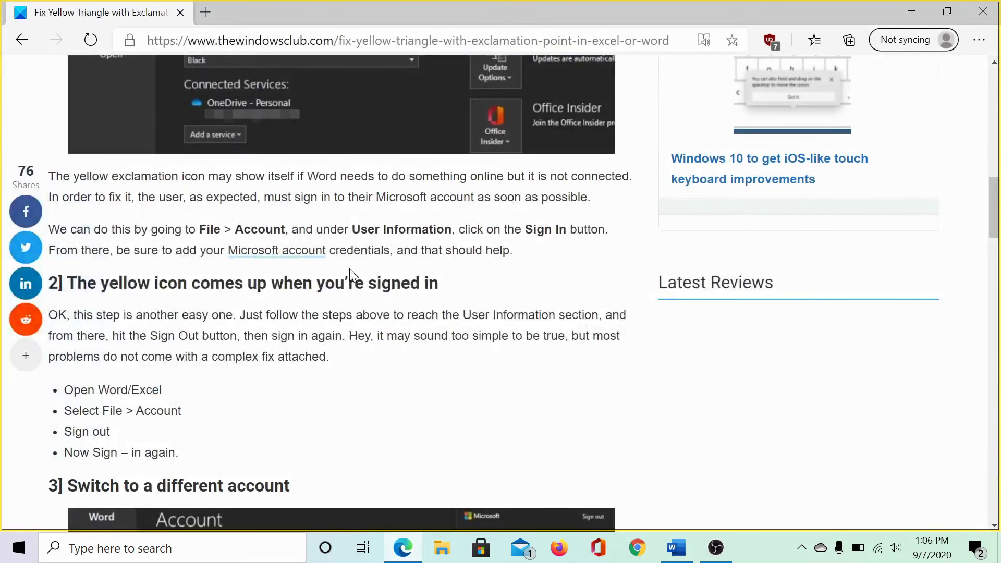
scroll(350, 268, down, 1)
scroll(349, 267, down, 3)
scroll(349, 267, up, 3)
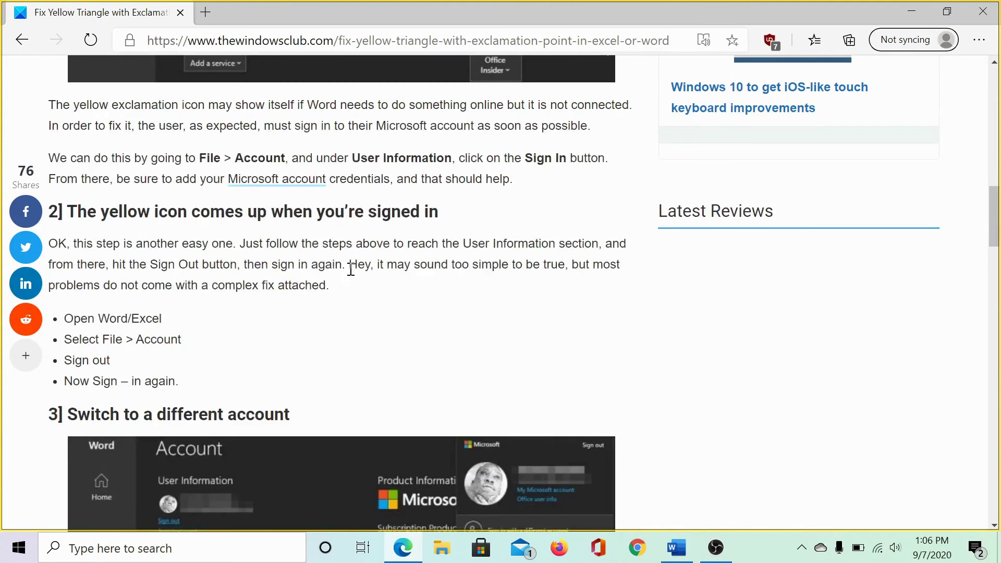
scroll(350, 268, down, 5)
scroll(350, 268, down, 5)
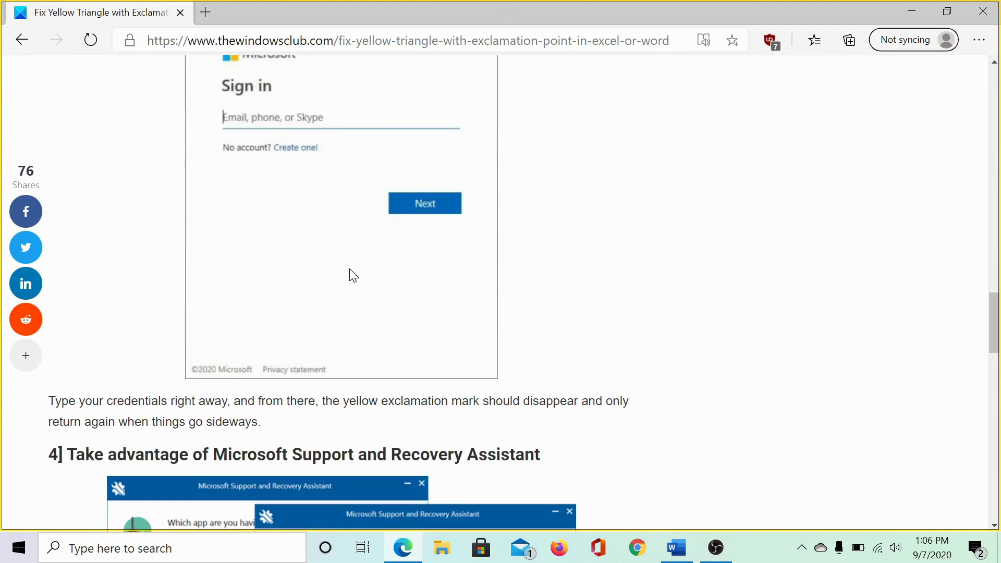
scroll(350, 275, down, 2)
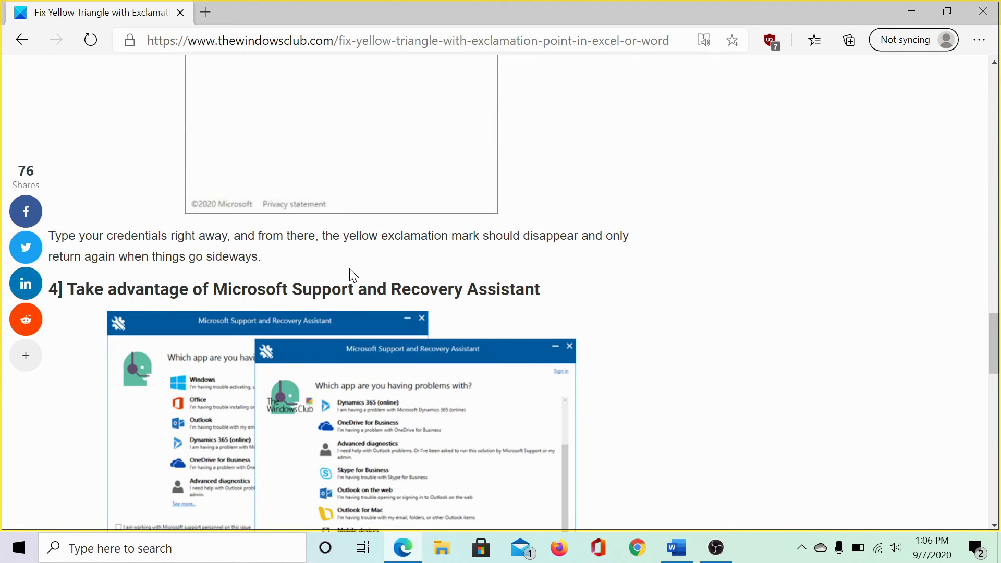
scroll(350, 275, down, 1)
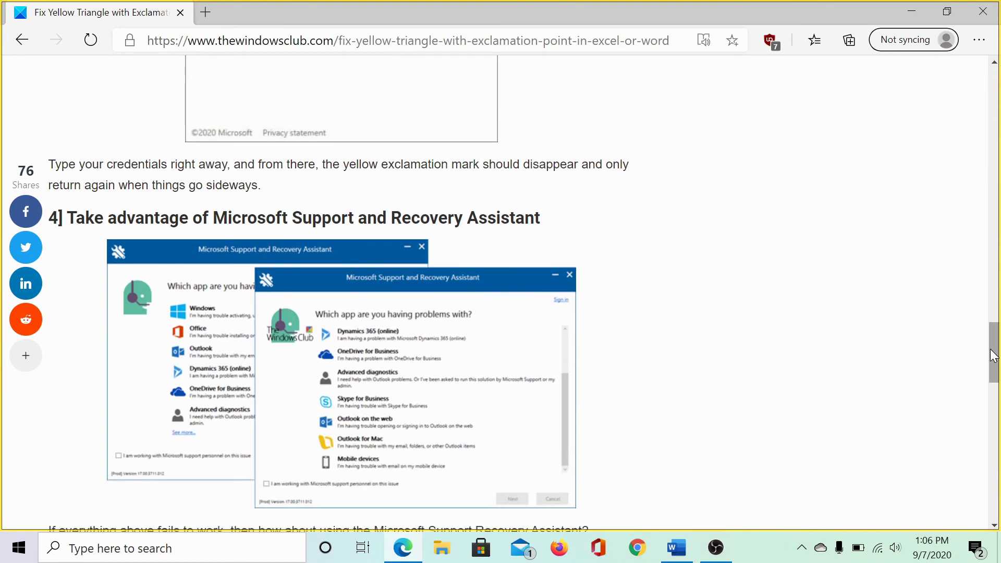
drag(994, 353, 998, 67)
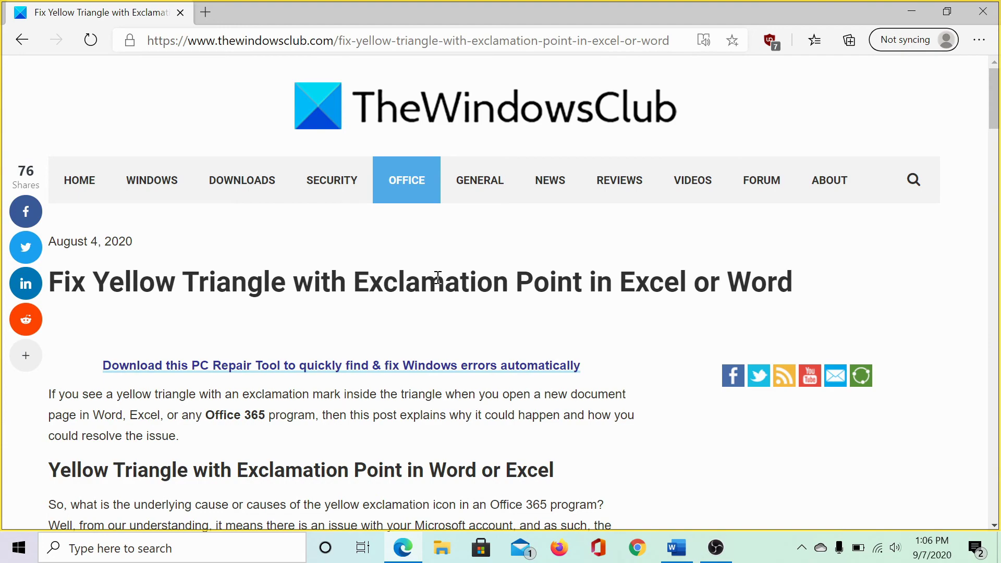
scroll(438, 277, down, 5)
scroll(438, 279, down, 5)
scroll(438, 281, down, 5)
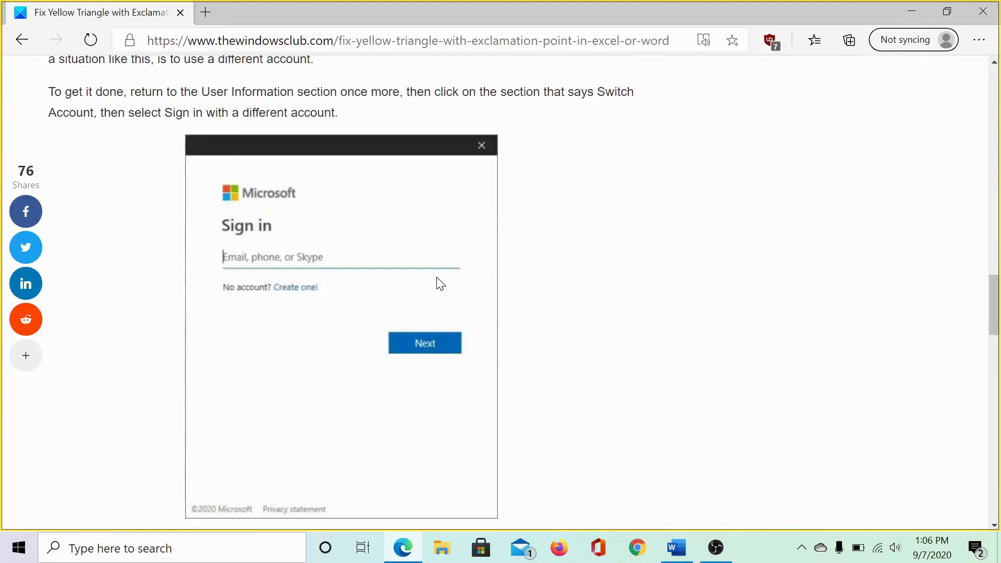
scroll(438, 283, down, 10)
click(480, 253)
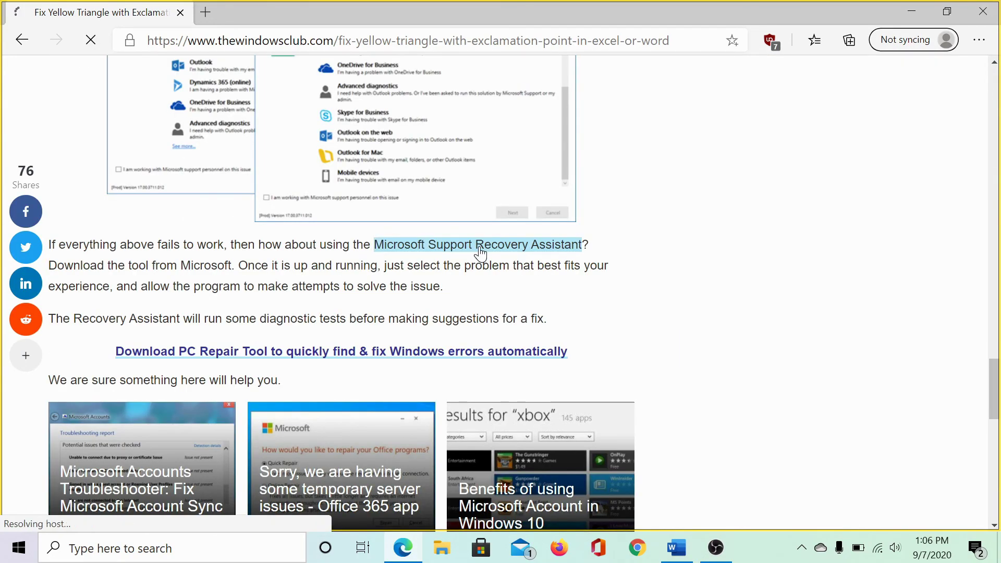